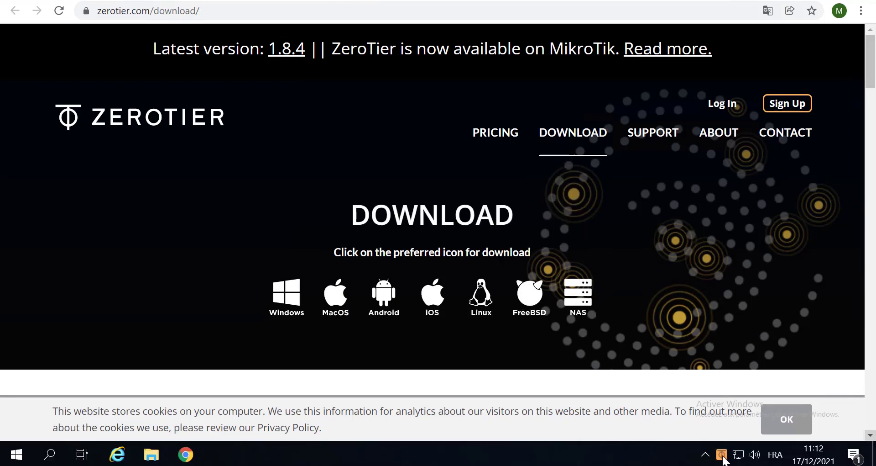
Once ZeroTier One finishes installing, open its tray menu showing this PC's address
left_click(721, 456)
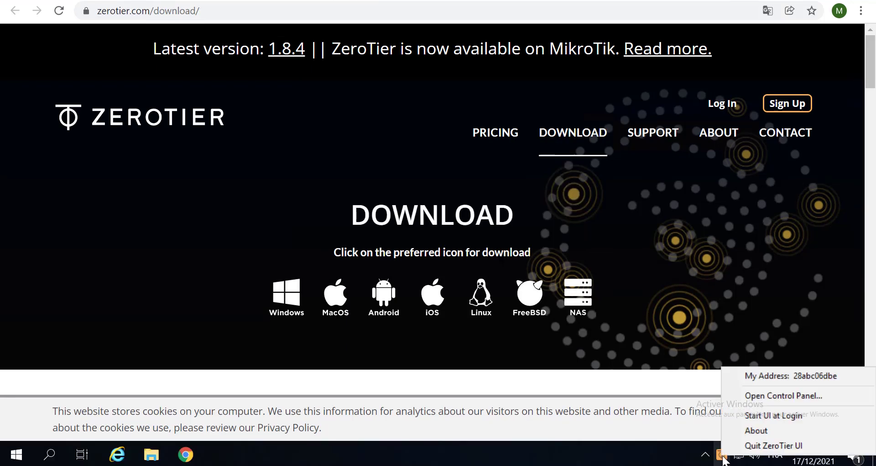
left_click(775, 396)
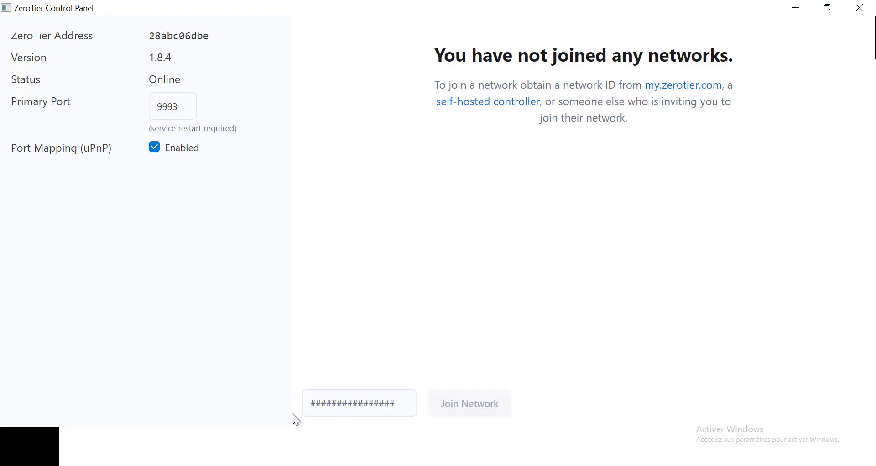
left_click(328, 399)
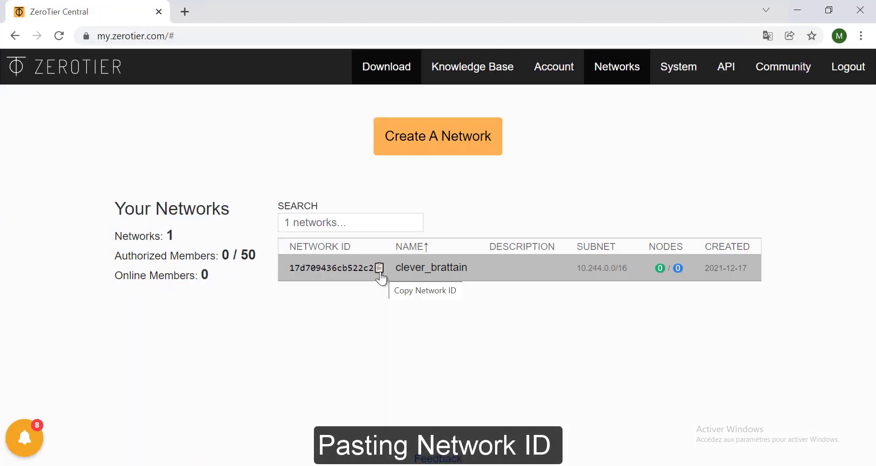
left_click(380, 273)
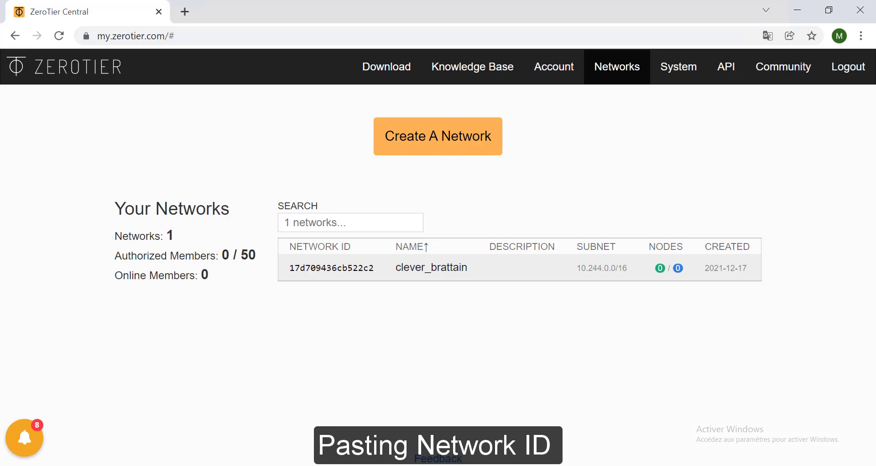
left_click(329, 400)
key("ctrl+v")
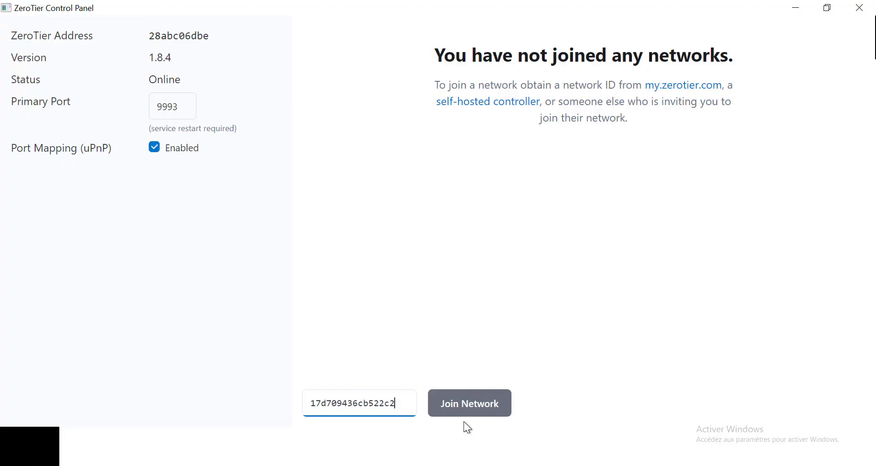
left_click(471, 408)
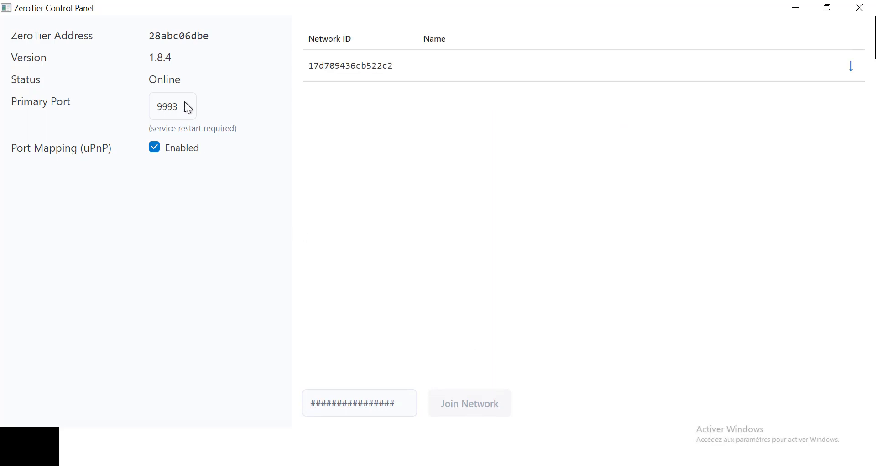
left_click(205, 35)
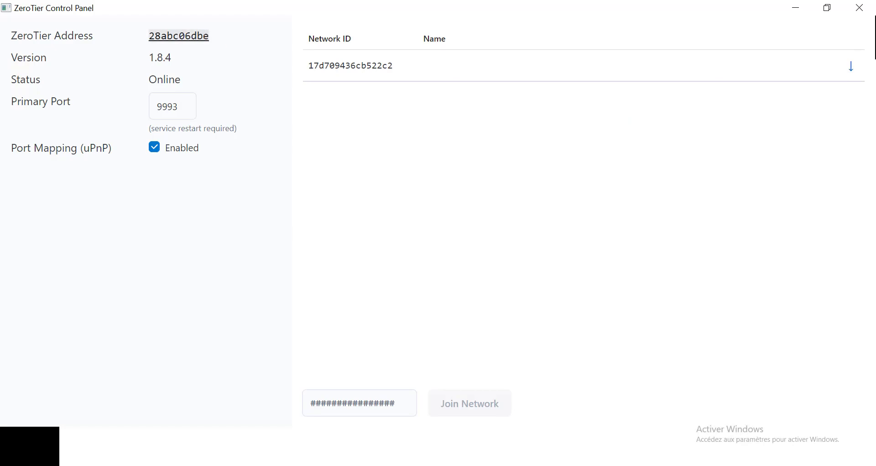
key("alt+Tab")
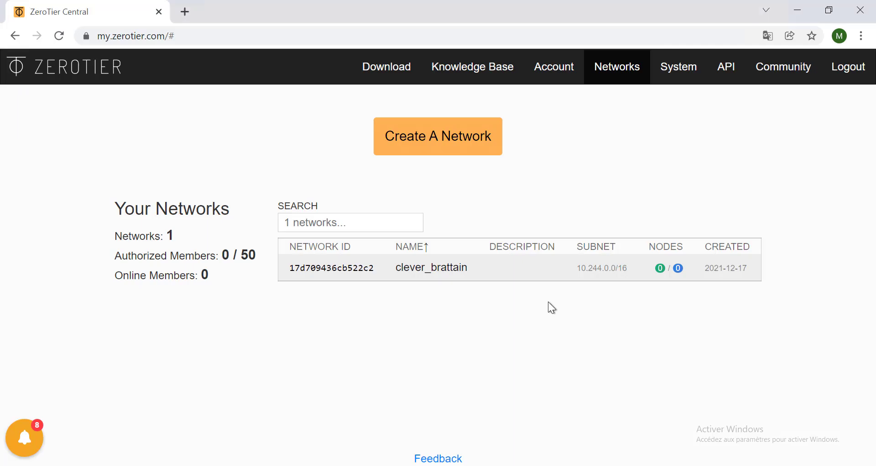
Authorize member 28abc06dbe on clever_brattain and give it the short name SERVER
left_click(497, 281)
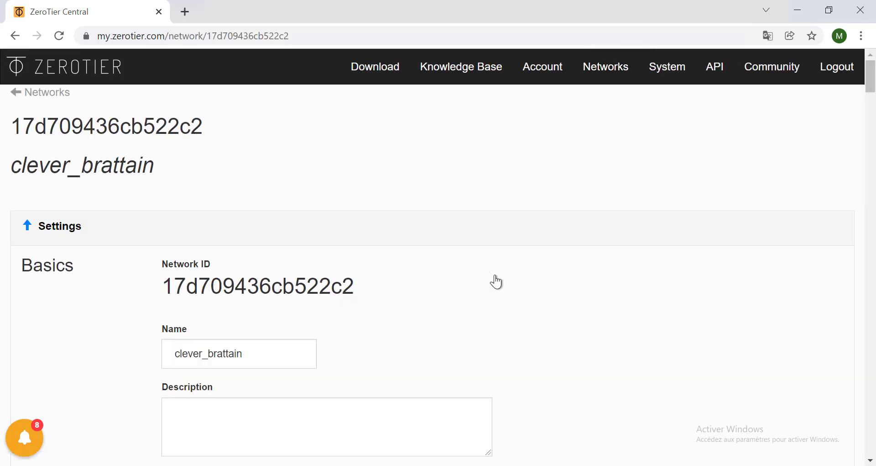
scroll(496, 279, "down", 12)
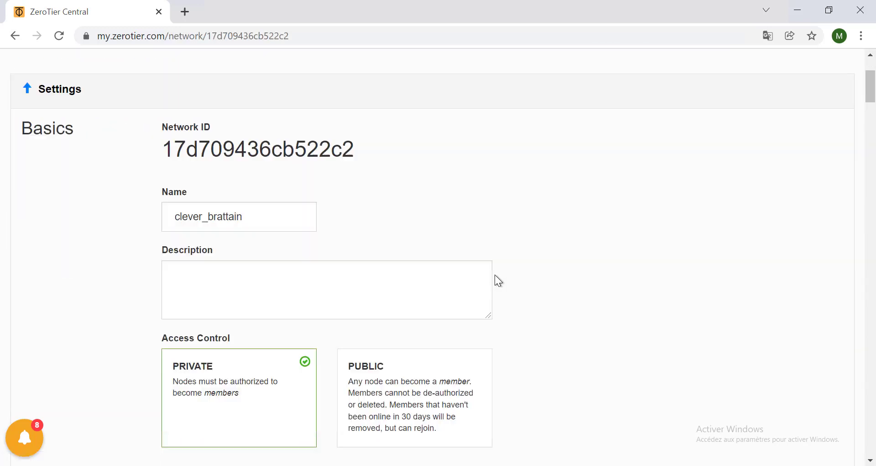
scroll(496, 271, "down", 15)
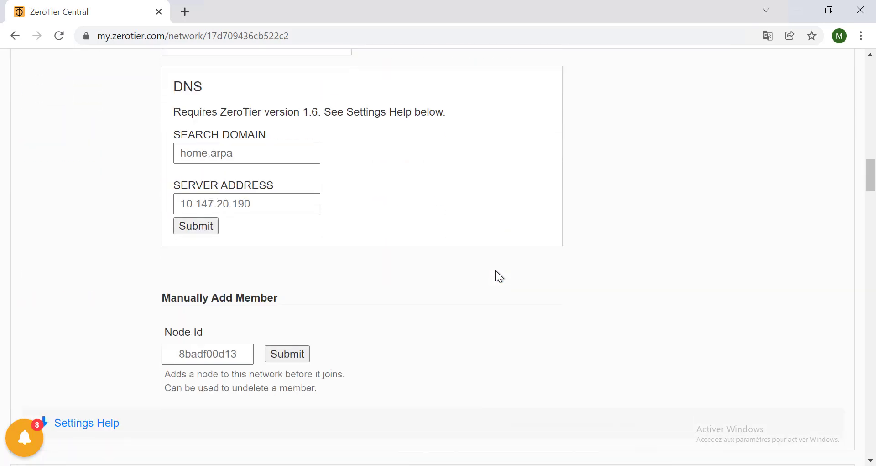
scroll(497, 271, "down", 8)
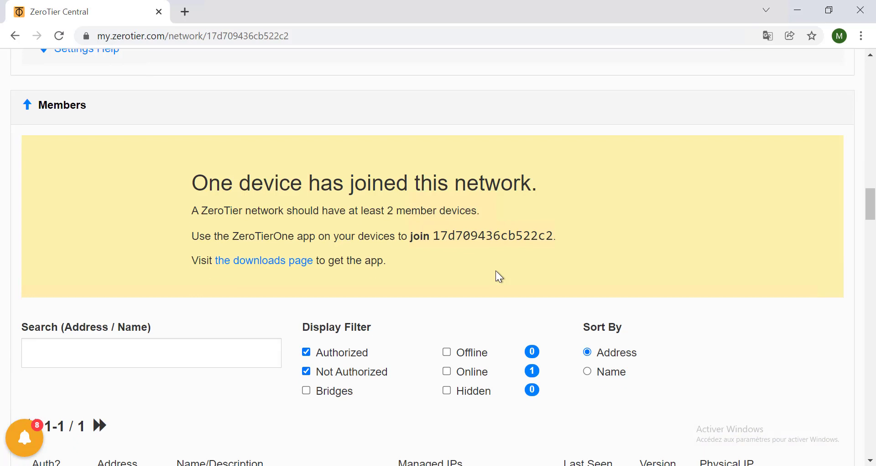
scroll(496, 272, "down", 6)
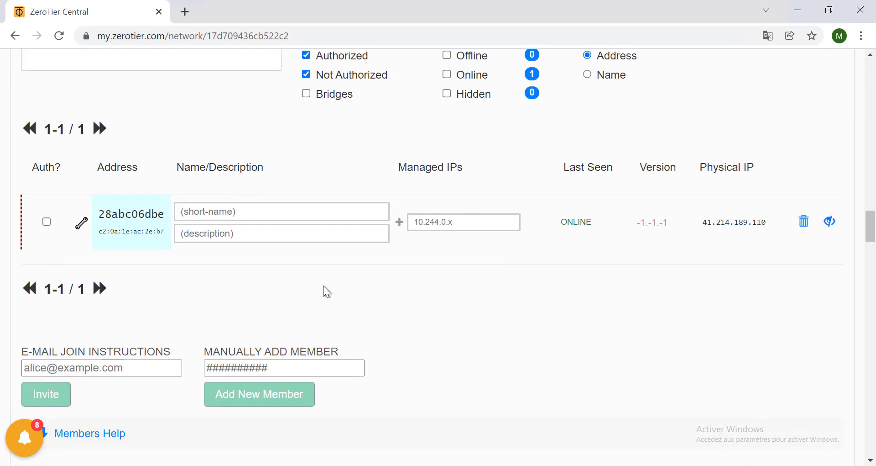
left_click(46, 222)
type("SERVER")
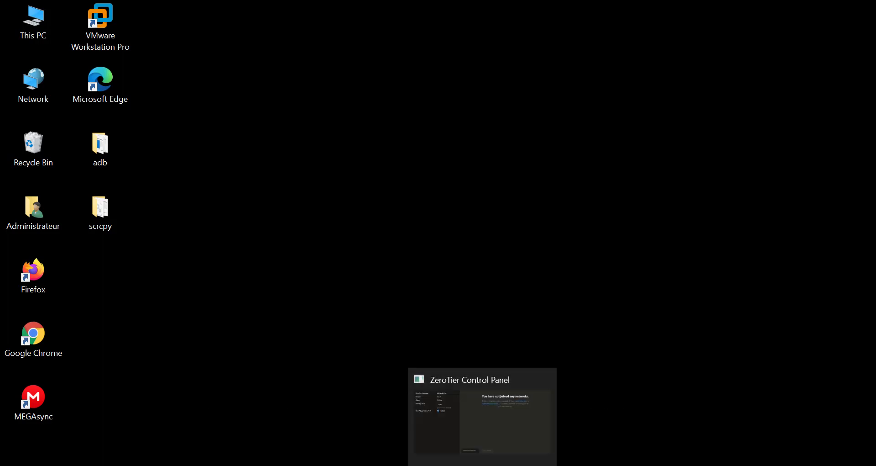
Join the second PC to 17d709436cb522c2, declining discovery, and copy its address 86fac06102
left_click(483, 464)
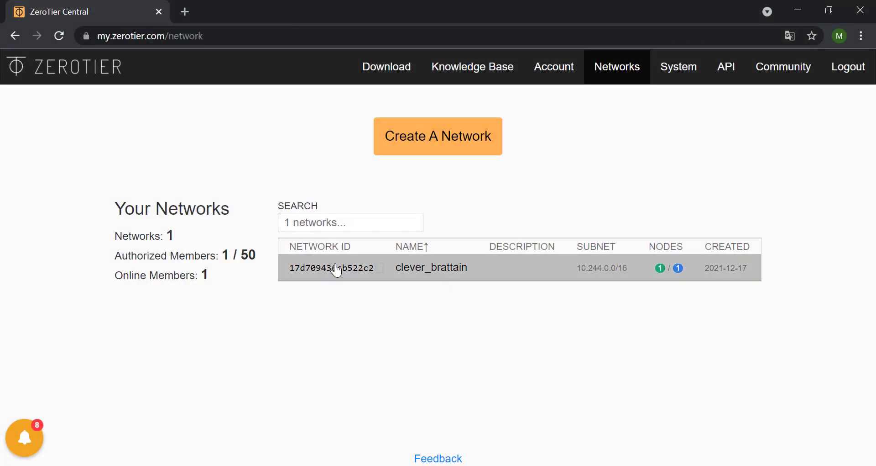
mouse_move(378, 272)
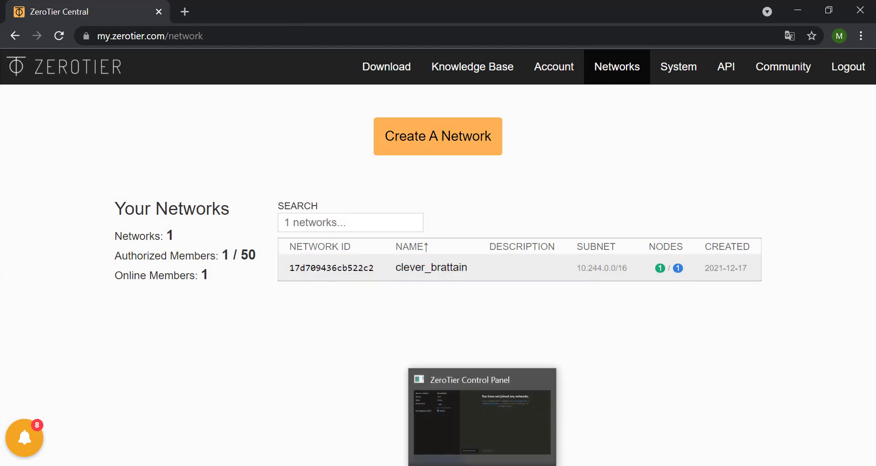
left_click(482, 465)
left_click(378, 401)
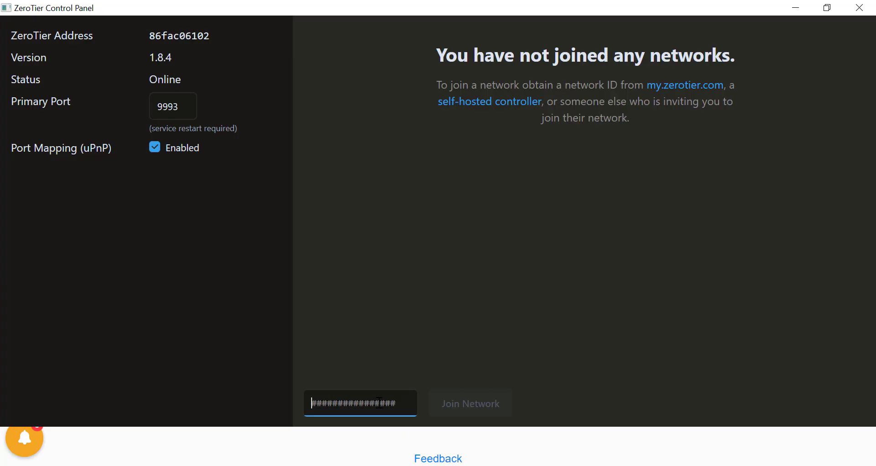
key("ctrl+v")
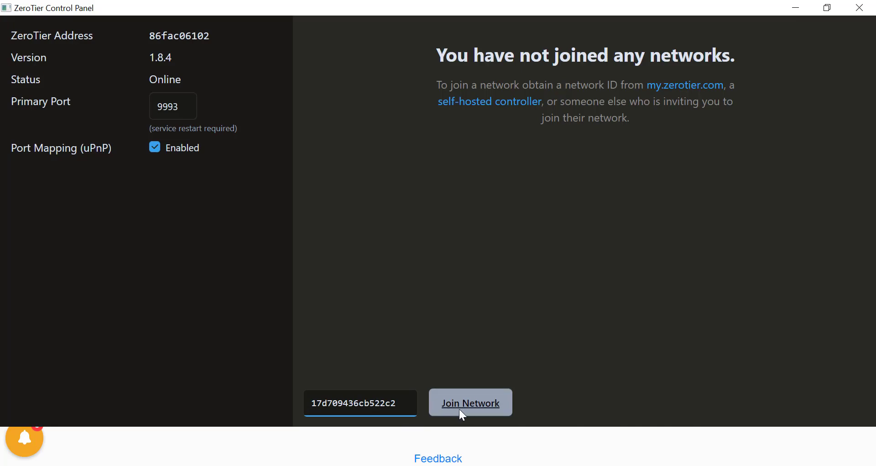
left_click(471, 411)
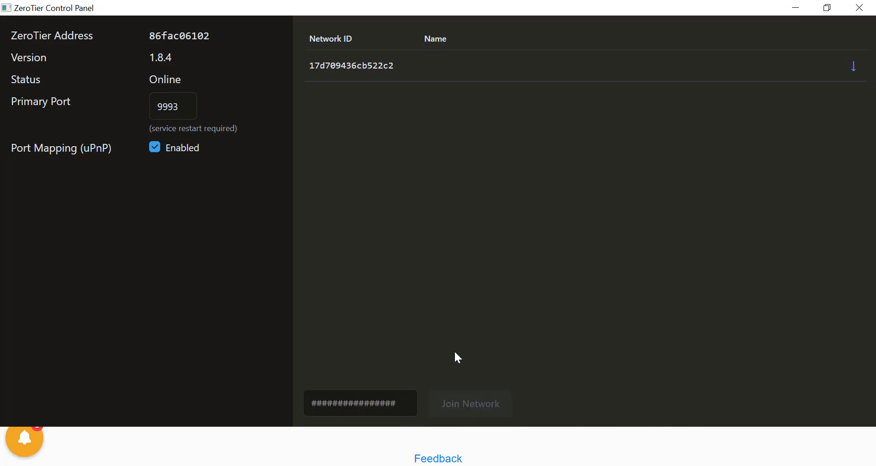
left_click(808, 250)
double_click(190, 38)
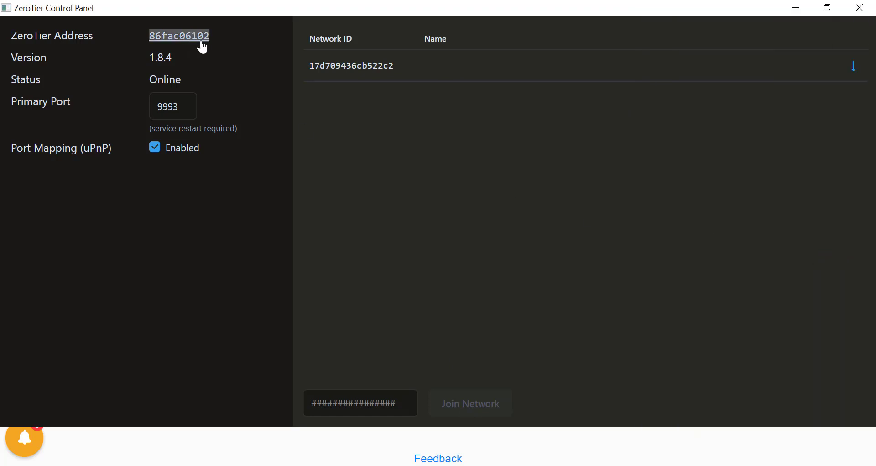
key("alt+Tab")
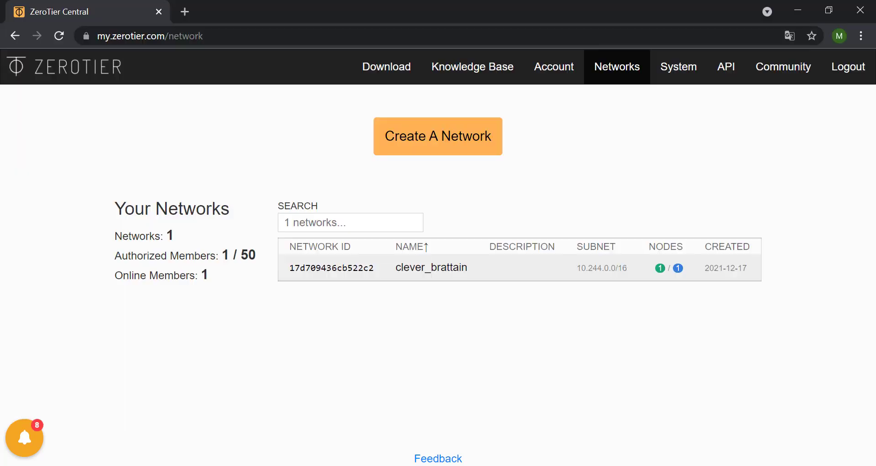
Name the second clever_brattain member PC and authorize it on the network
left_click(518, 276)
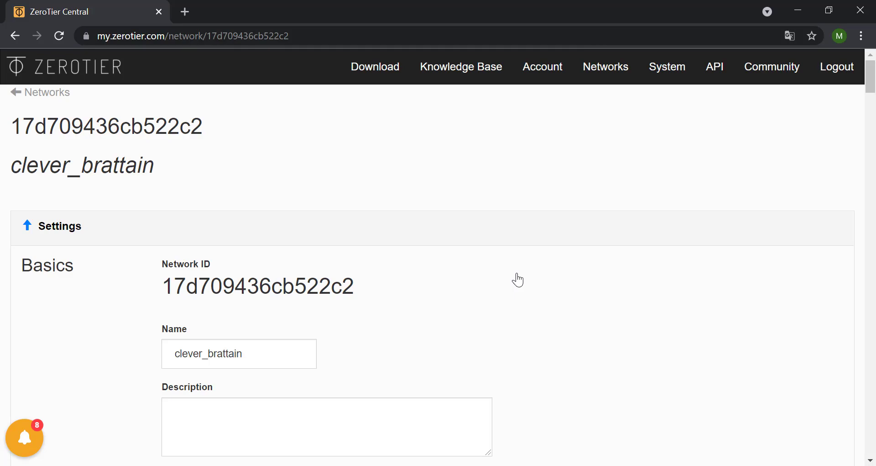
scroll(517, 273, "down", 20)
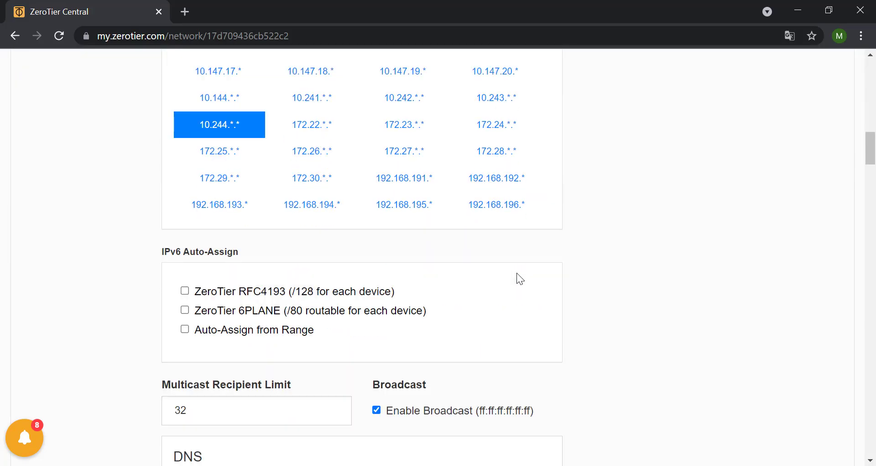
scroll(518, 273, "down", 15)
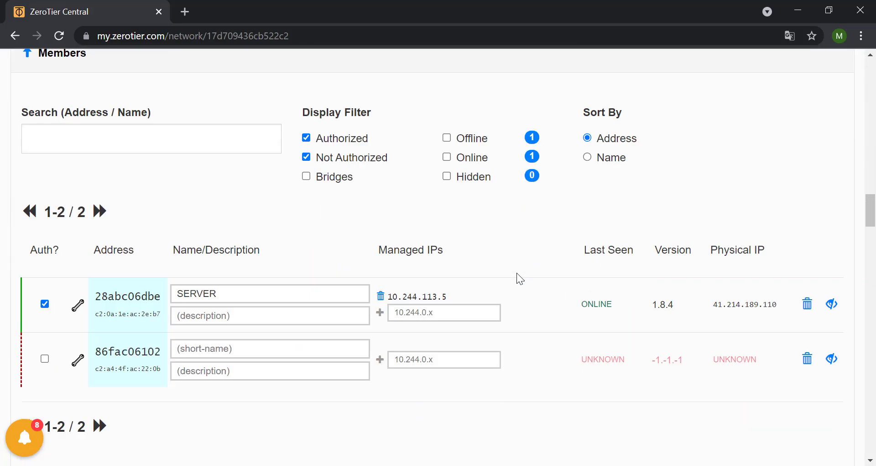
scroll(517, 273, "up", 2)
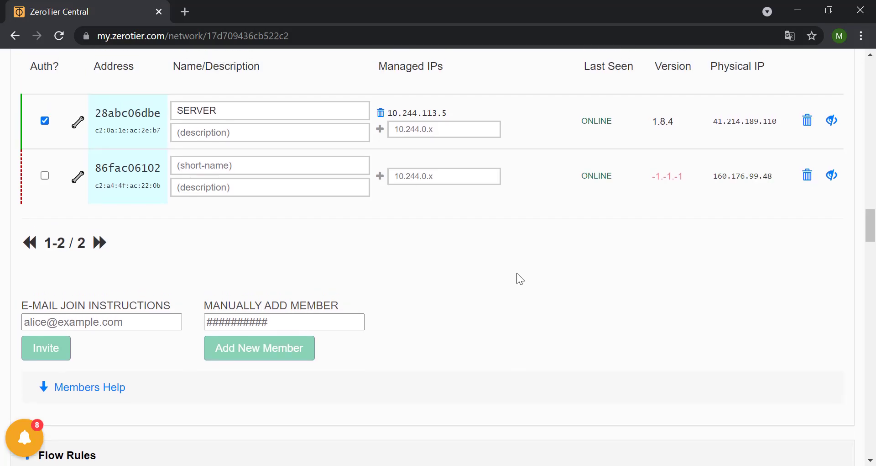
scroll(516, 272, "up", 2)
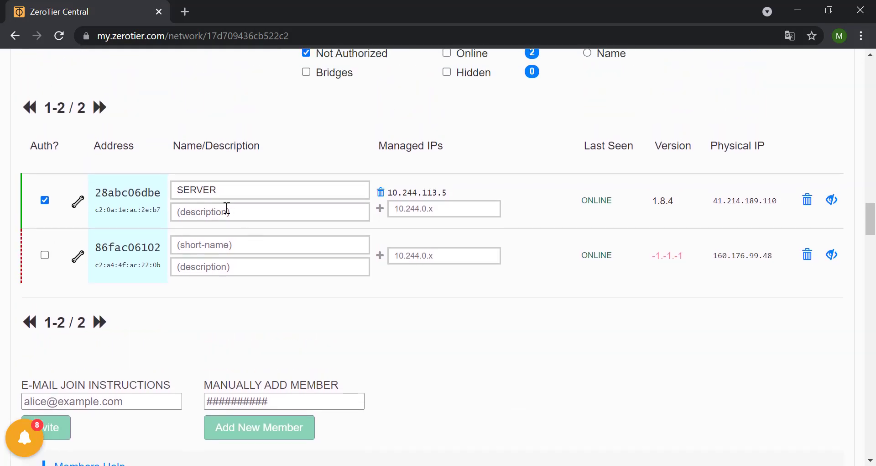
left_click(211, 241)
type("PC")
left_click(45, 255)
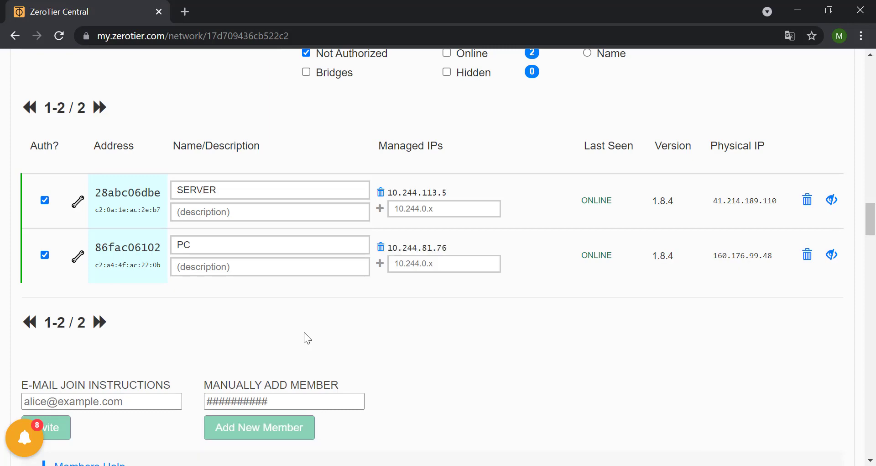
Launch Remote Desktop Connection from the Start search
key("super")
type("RE")
left_click(160, 165)
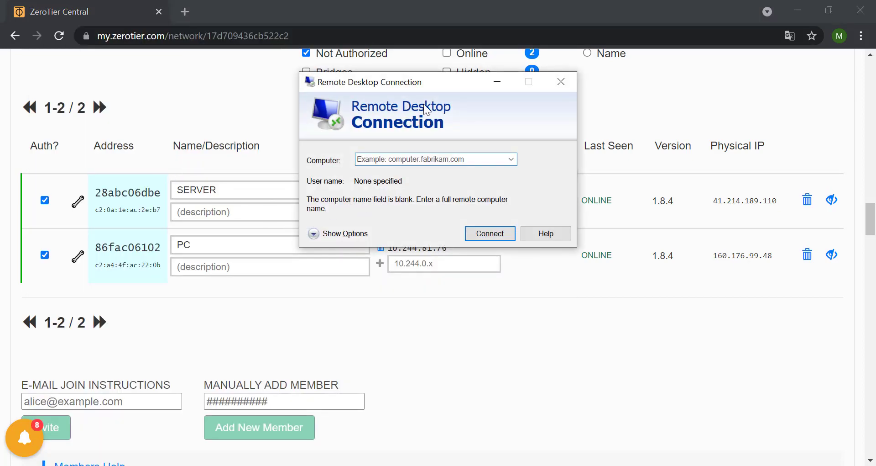
Enter the SERVER's managed IP 10.244.113.5 as the computer and start connecting
left_click_drag(433, 91, 677, 149)
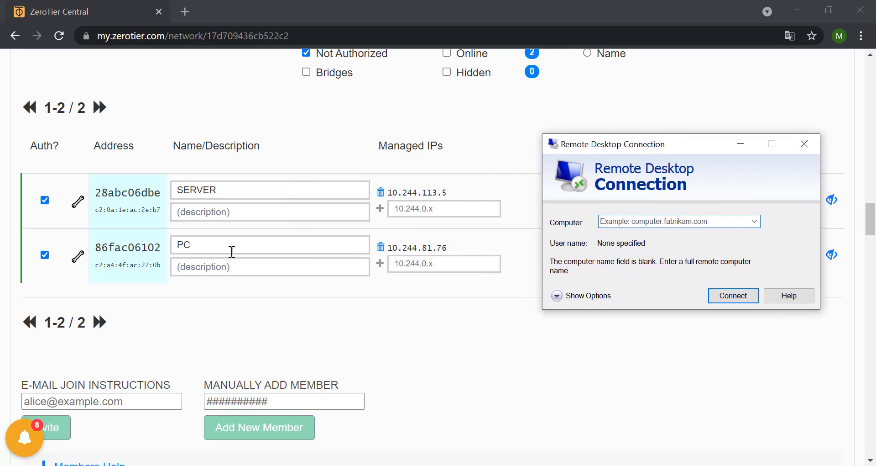
left_click_drag(452, 194, 390, 197)
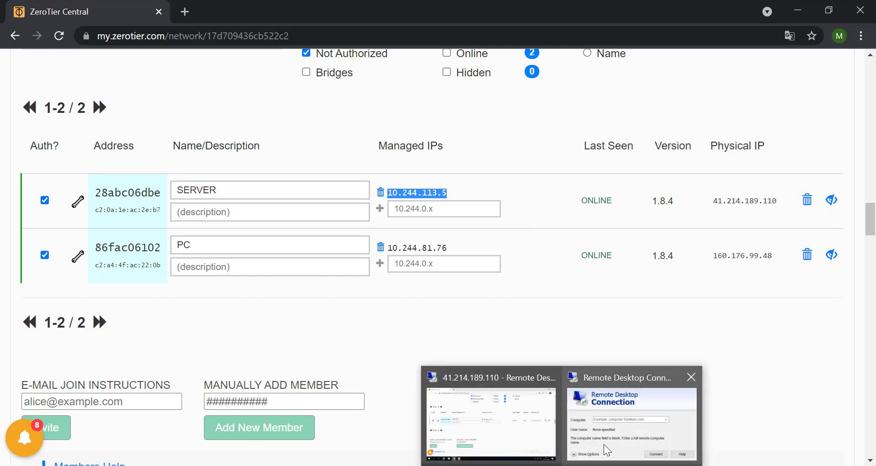
left_click(607, 448)
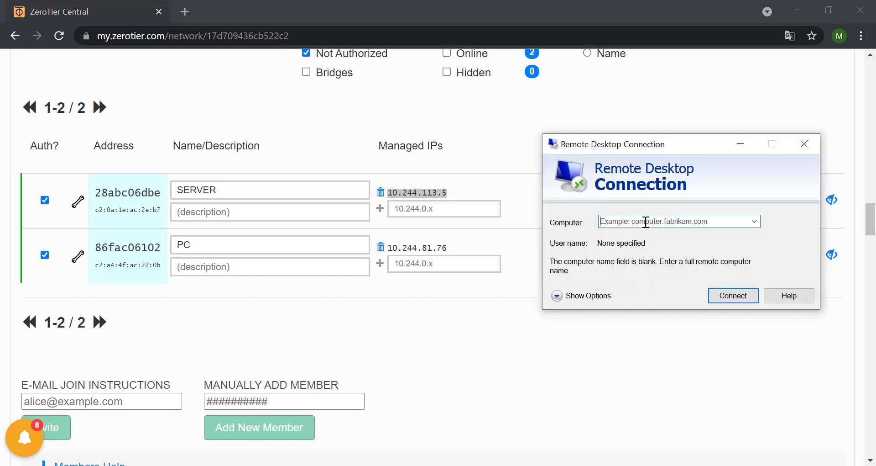
left_click(645, 219)
key("ctrl+v")
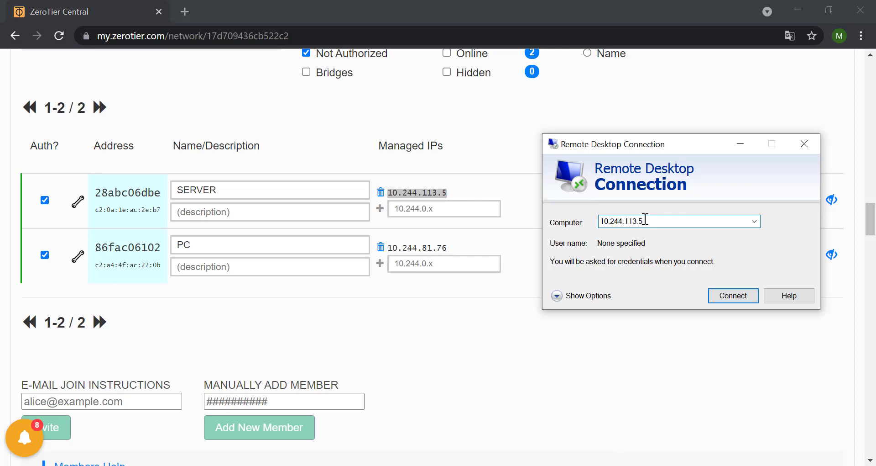
left_click(729, 295)
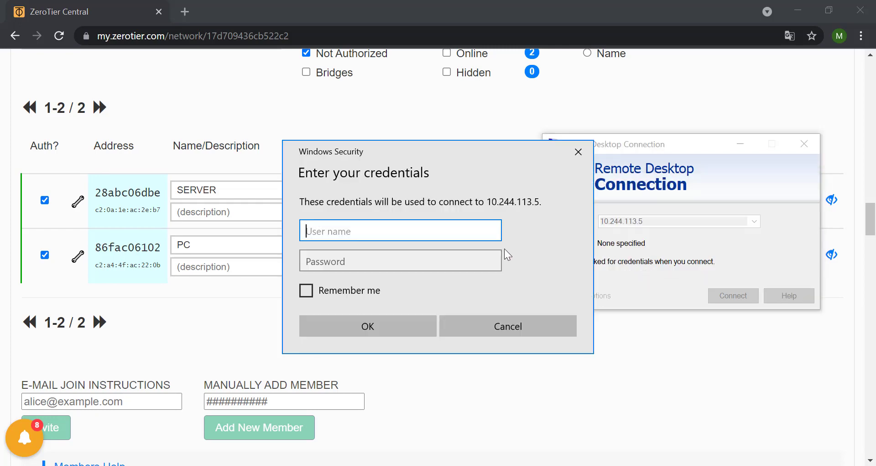
Sign in with the admin account's password and accept the untrusted certificate
type("admin")
key("Tab")
key("Caps_Lock")
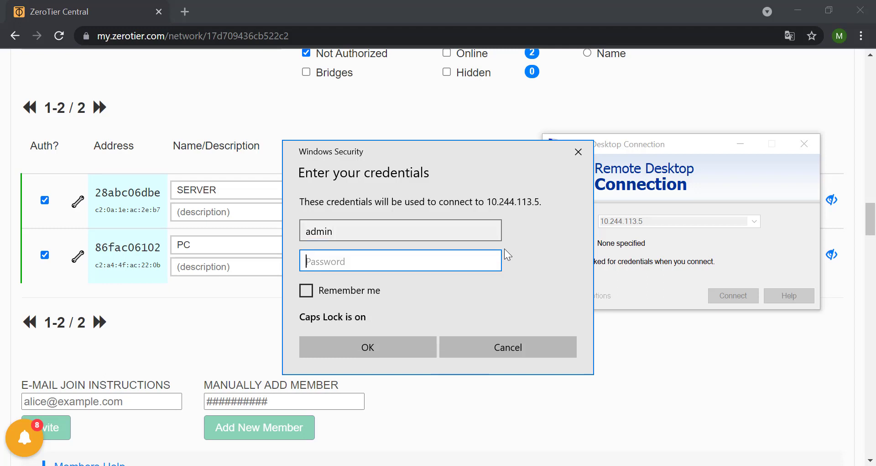
type("P")
key("Caps_Lock")
key("Caps_Lock")
key("ctrl+v")
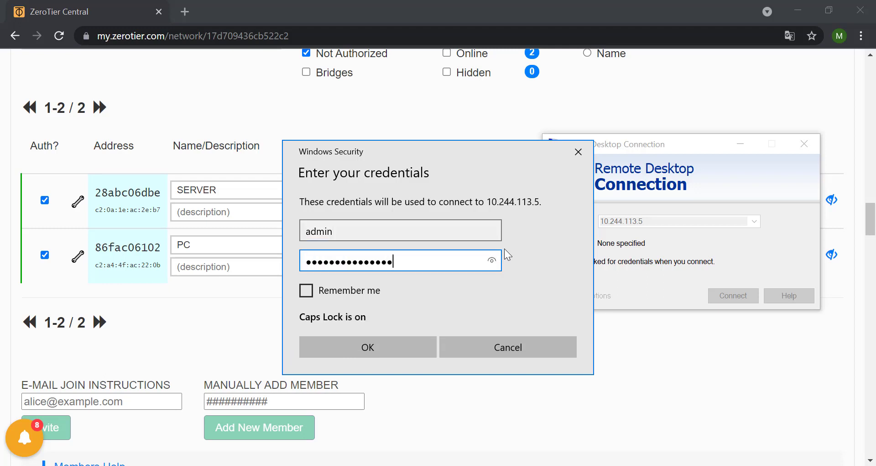
left_click(423, 348)
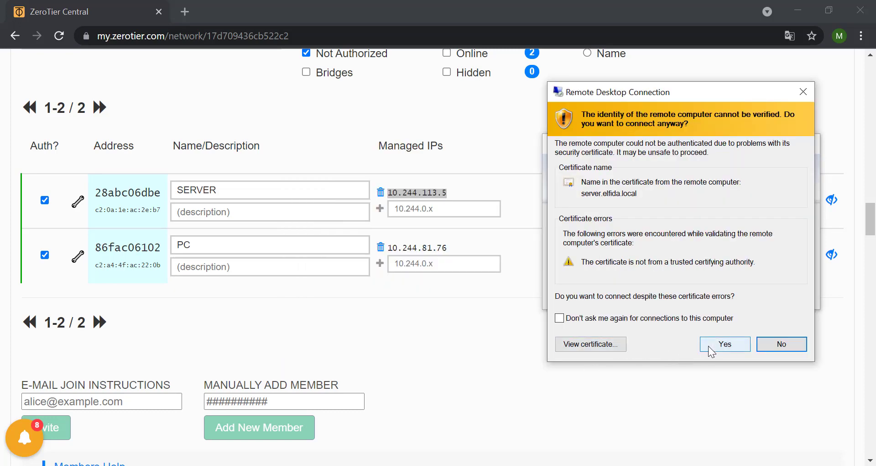
left_click(710, 347)
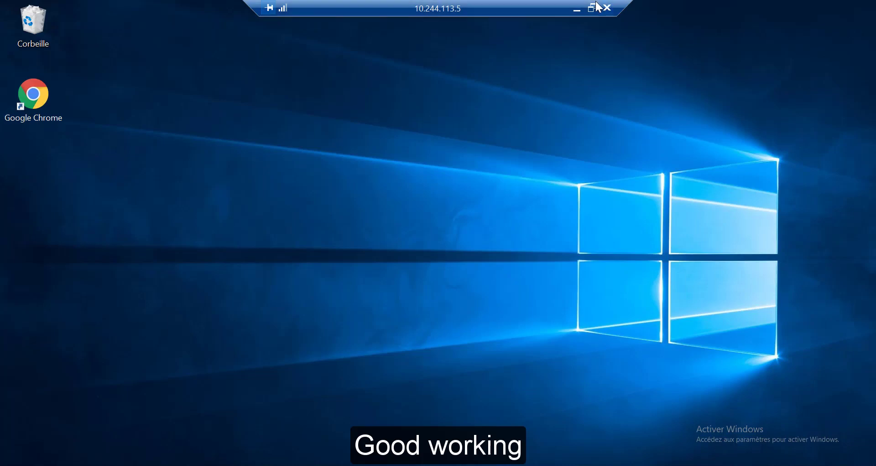
Minimize the server's remote session and switch to the Android emulator
left_click(577, 9)
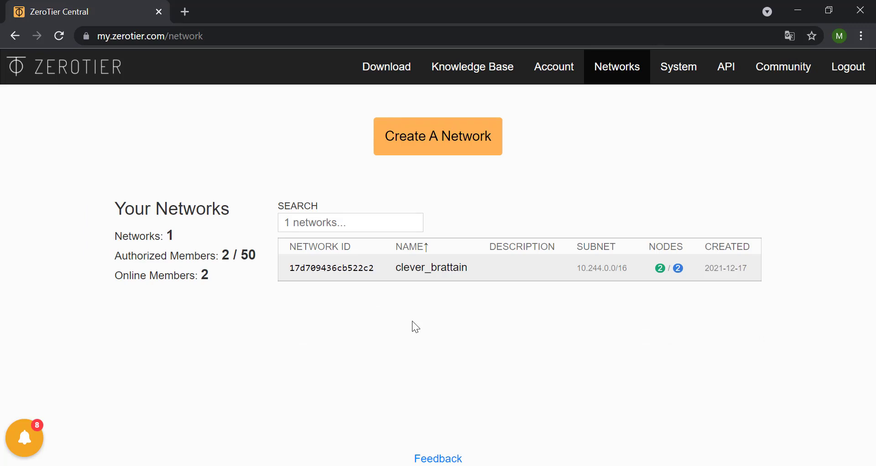
key("alt+Tab")
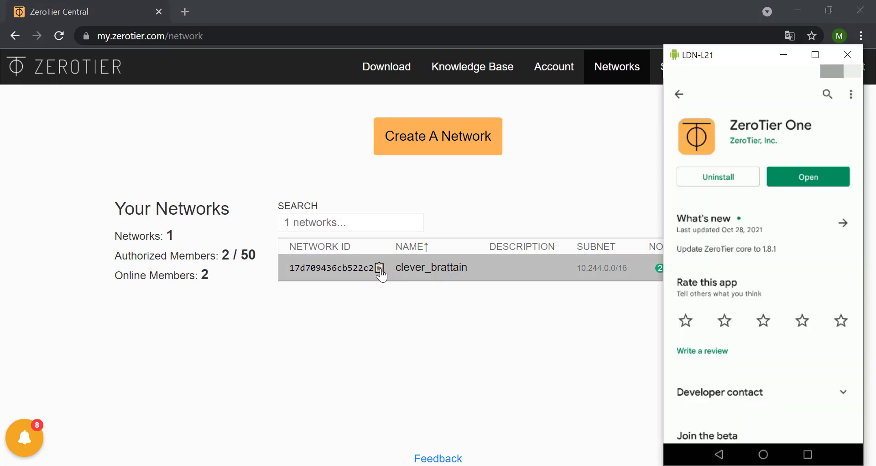
Join the phone's ZeroTier One app to network 17d709436cb522c2
left_click(800, 184)
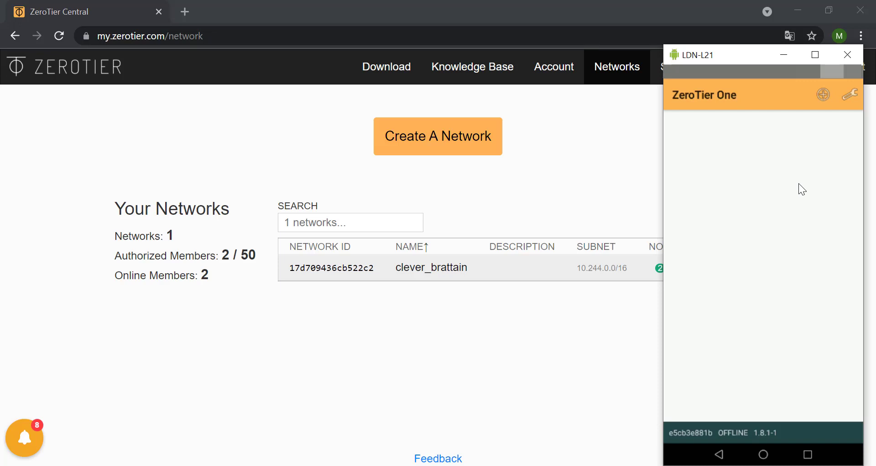
left_click(823, 94)
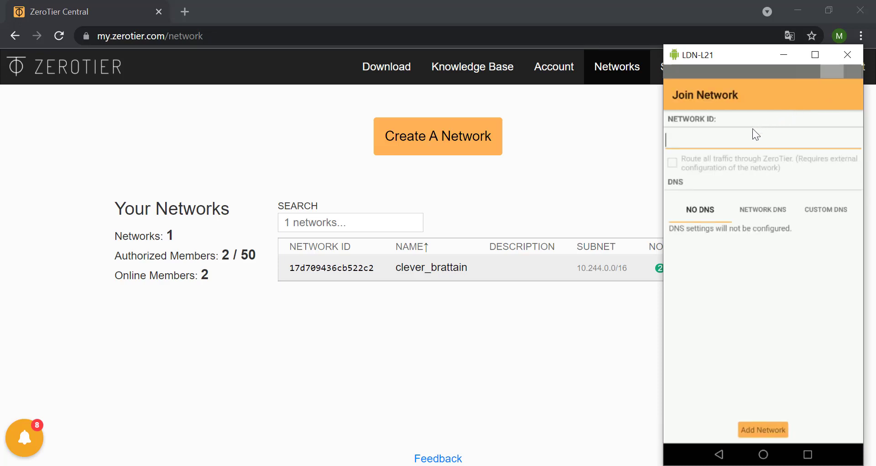
mouse_move(378, 268)
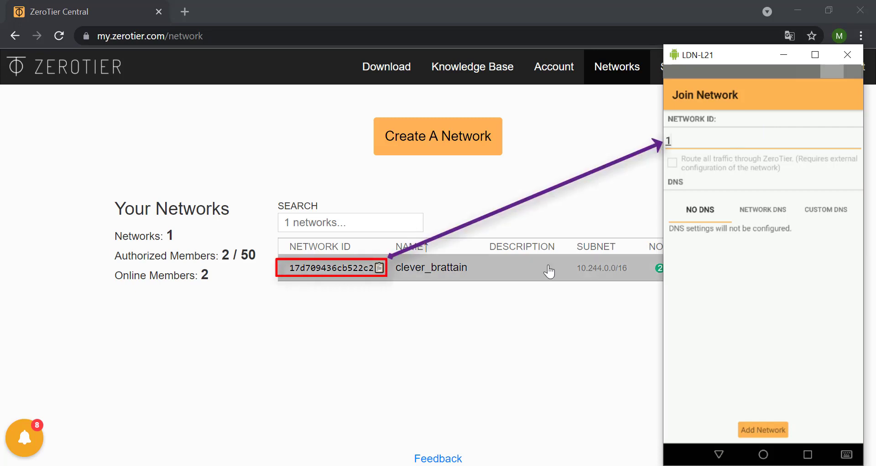
key("ctrl+v")
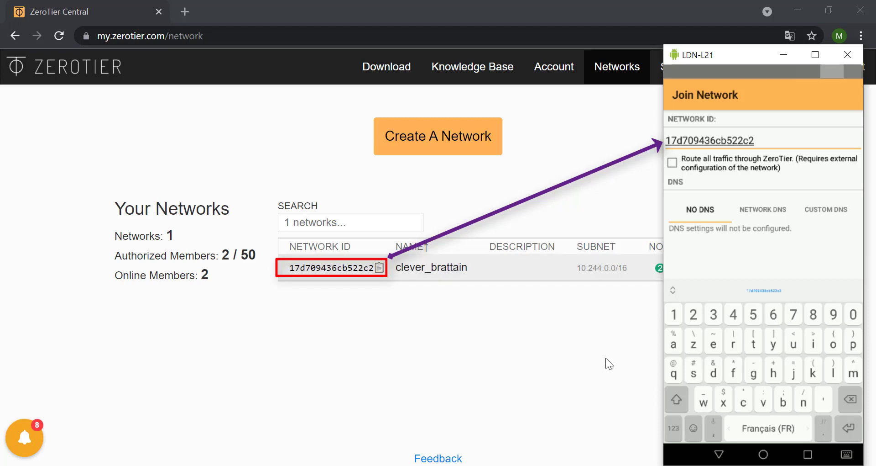
left_click(720, 453)
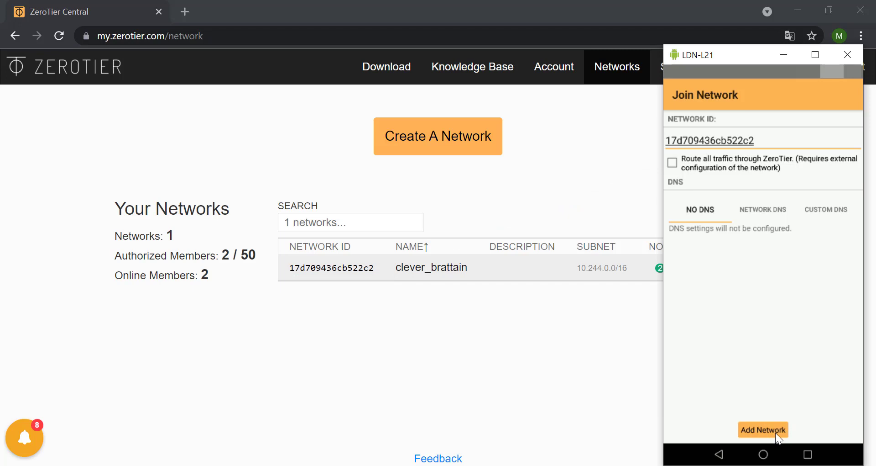
left_click(776, 431)
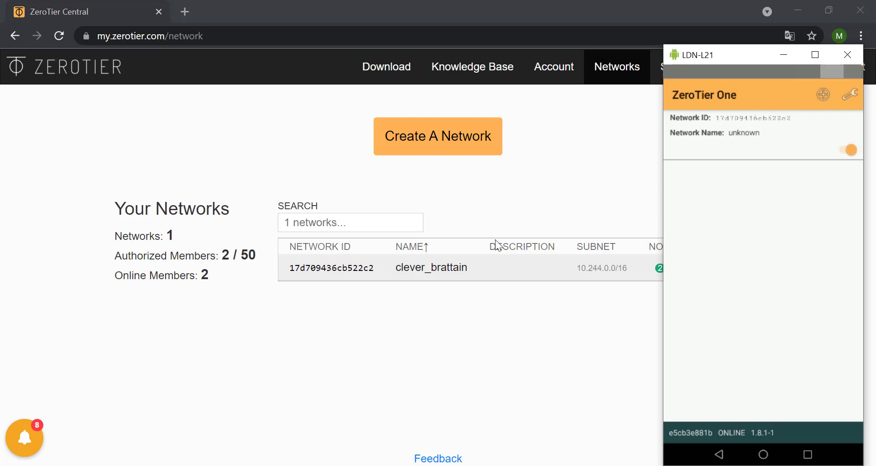
left_click(482, 284)
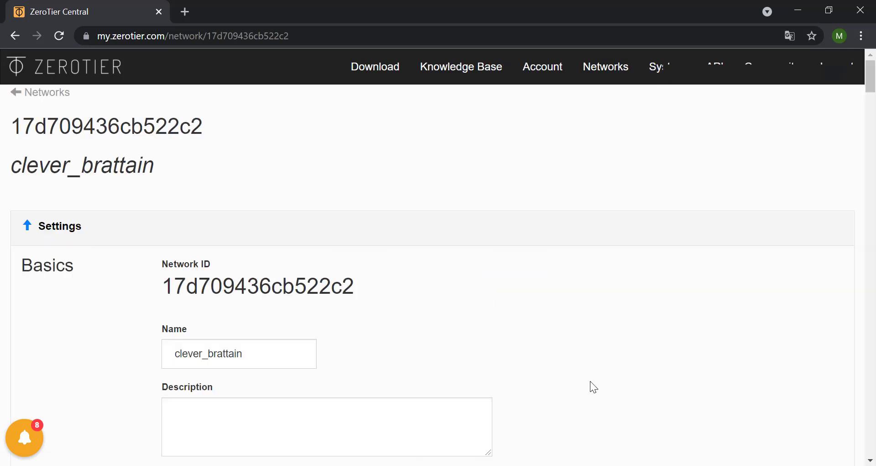
Authorize phone member e5cb3e881b on clever_brattain and name it PHONE
key("alt+Tab")
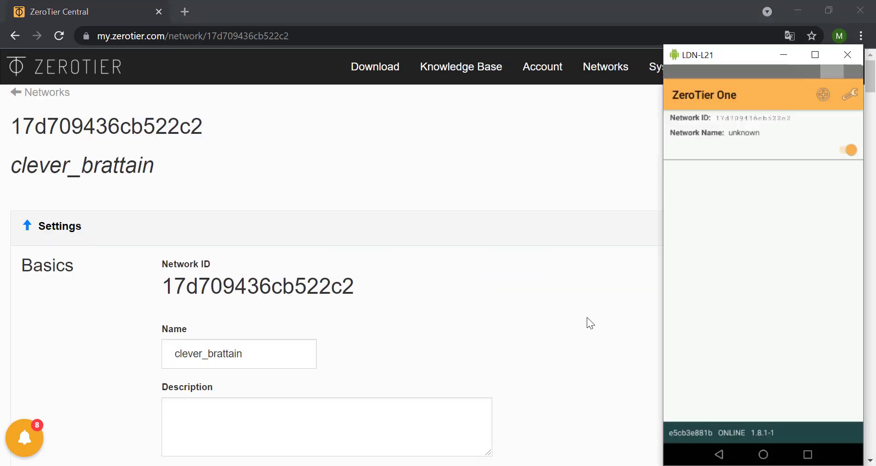
scroll(587, 317, "down", 20)
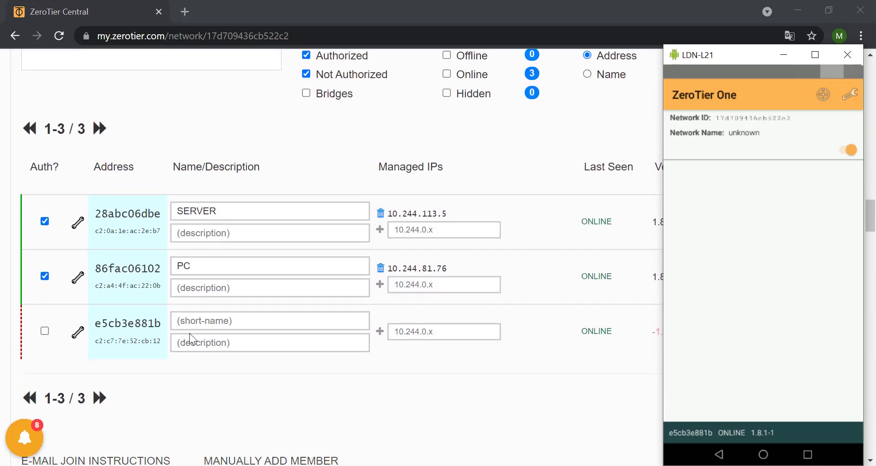
left_click(44, 330)
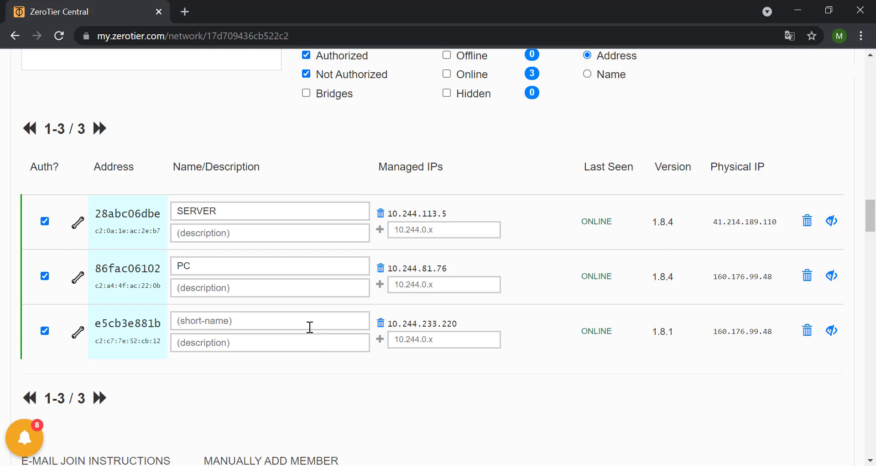
left_click(310, 326)
type("PHONE")
In the phone's Microsoft Remote Desktop, start adding a new PC manually
left_click(550, 463)
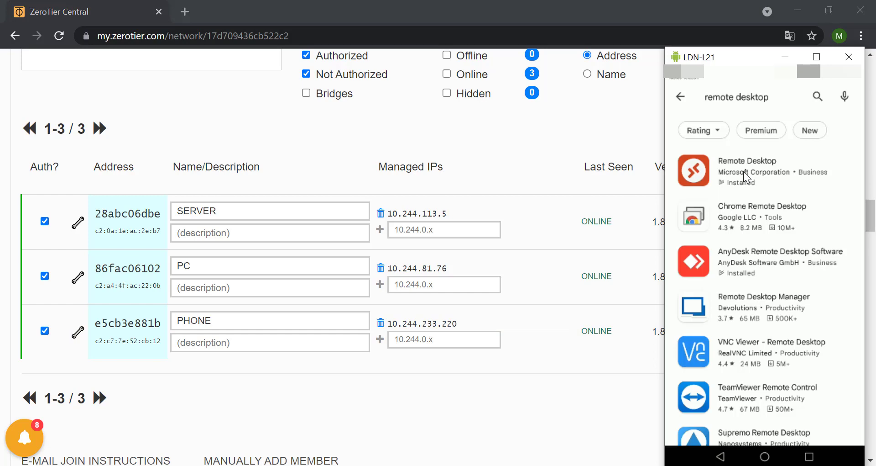
left_click(745, 176)
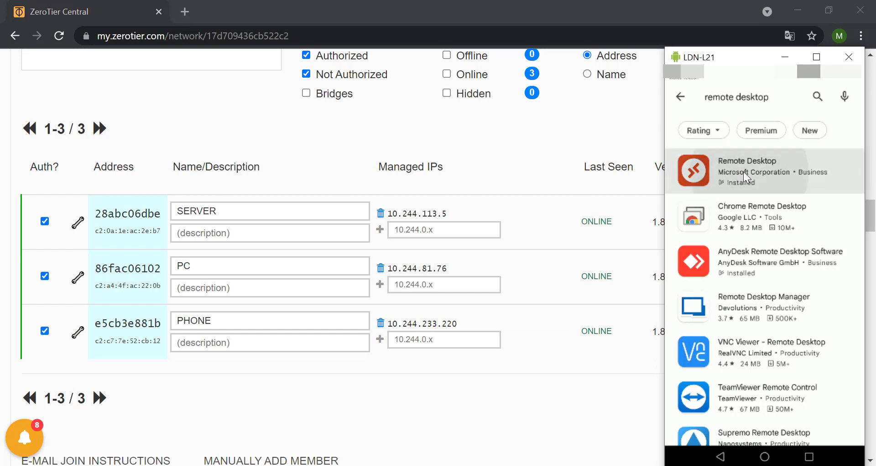
left_click(789, 186)
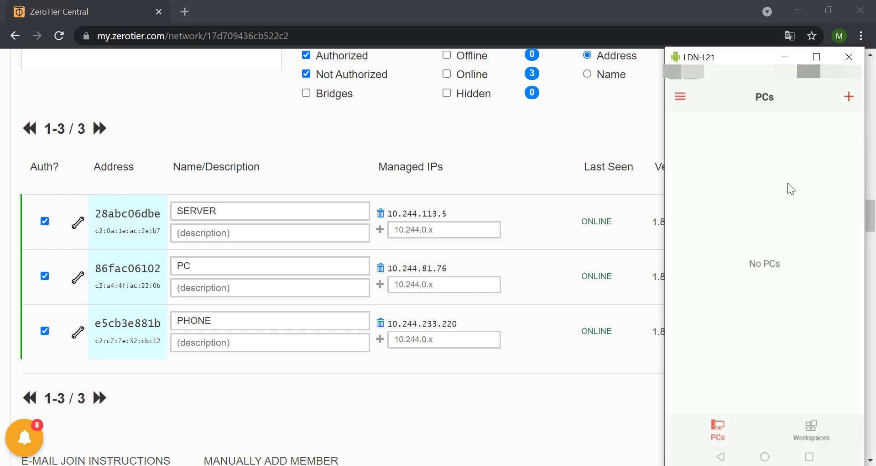
left_click(849, 97)
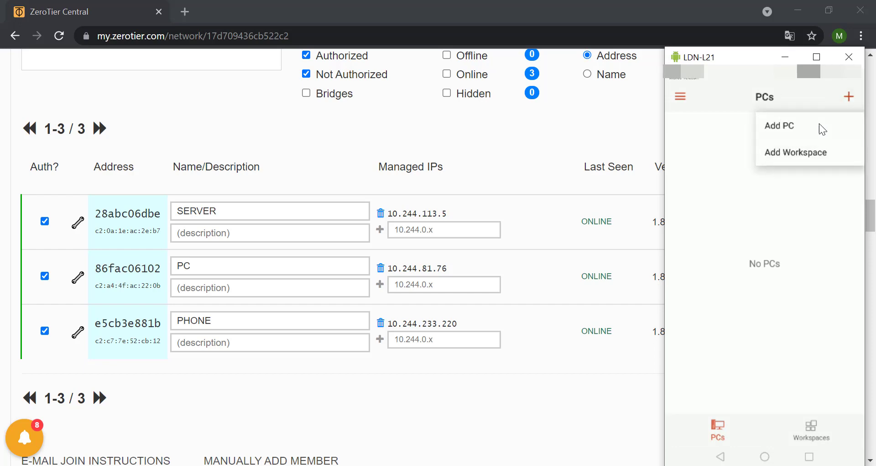
left_click(823, 130)
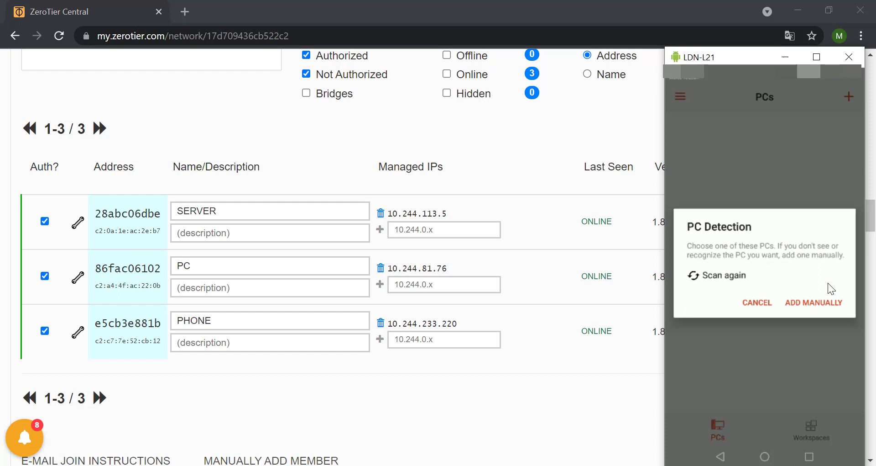
left_click(813, 303)
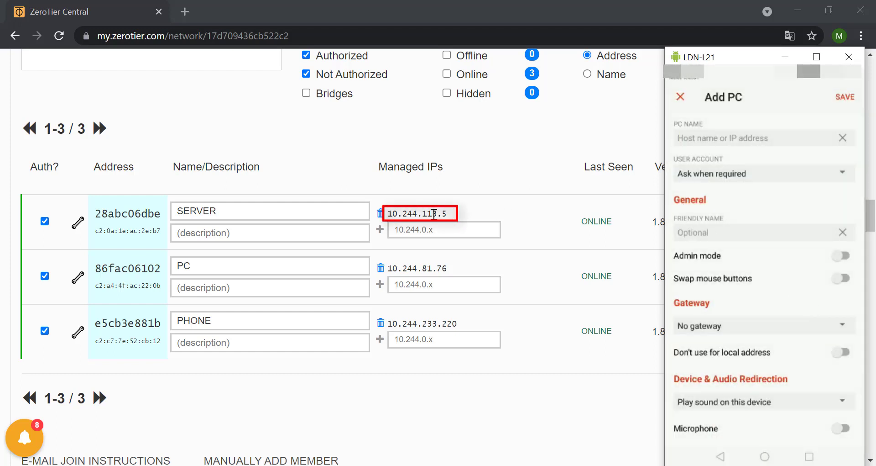
Save a PC with name 10.244.113.5 and friendly name SERVER
double_click(434, 213)
left_click(766, 141)
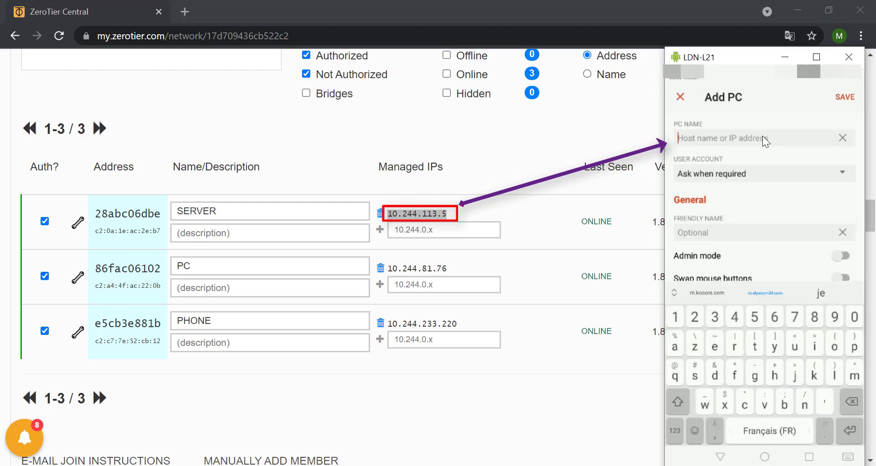
key("ctrl+v")
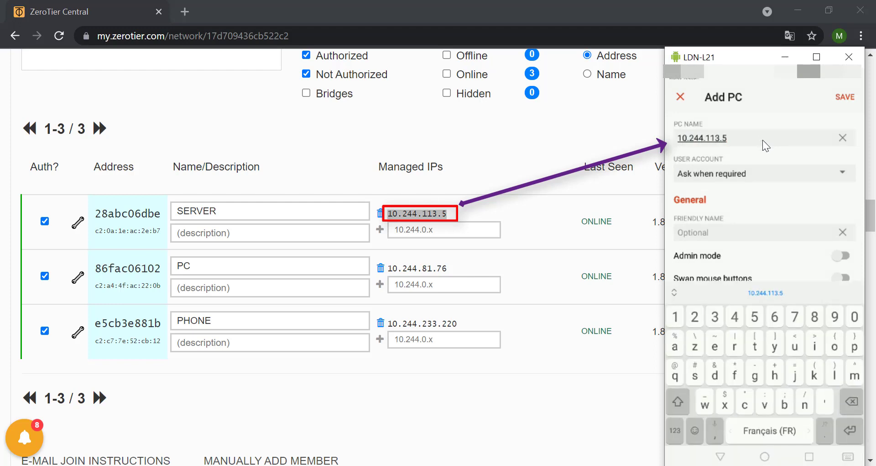
left_click(708, 238)
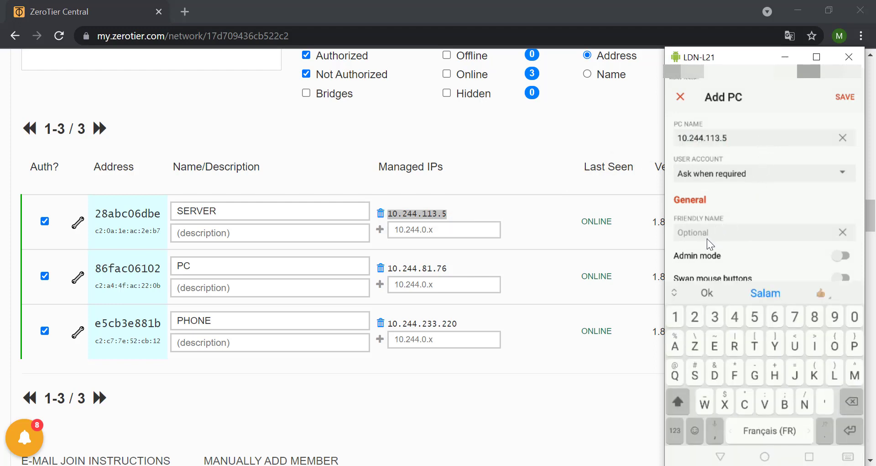
type("SERVER")
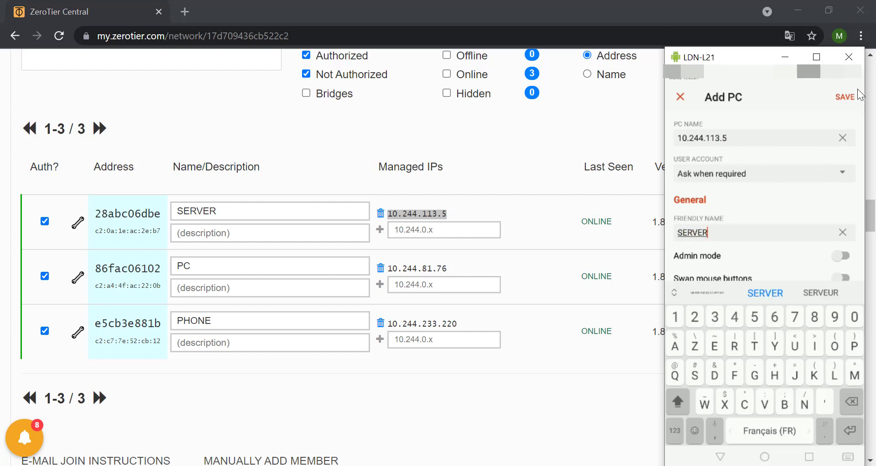
left_click(845, 98)
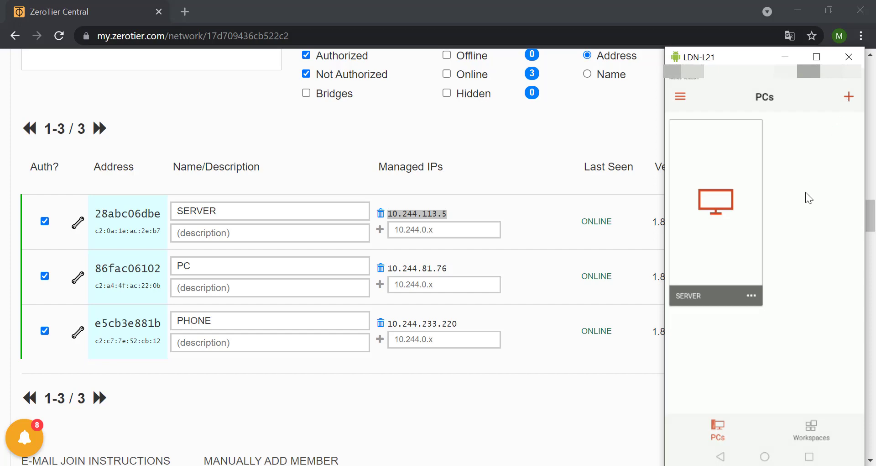
Connect to the SERVER PC at 10.244.113.5 using the server account's username and password
left_click(740, 219)
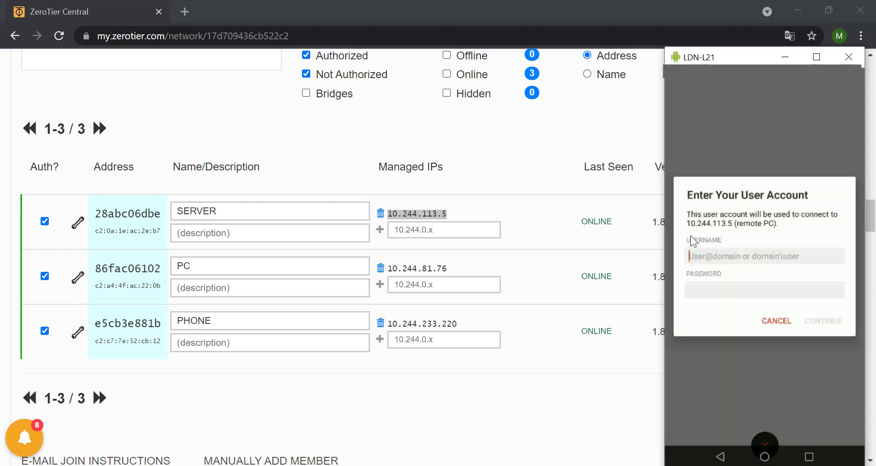
type("admin")
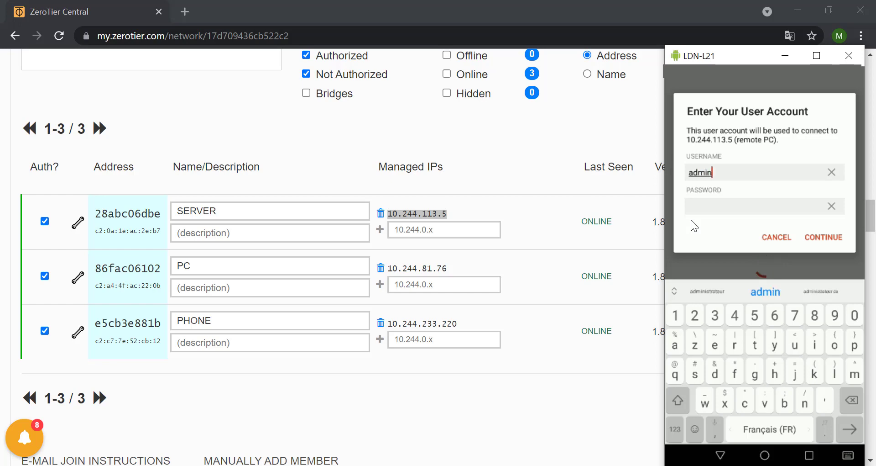
key("Tab")
key("ctrl+v")
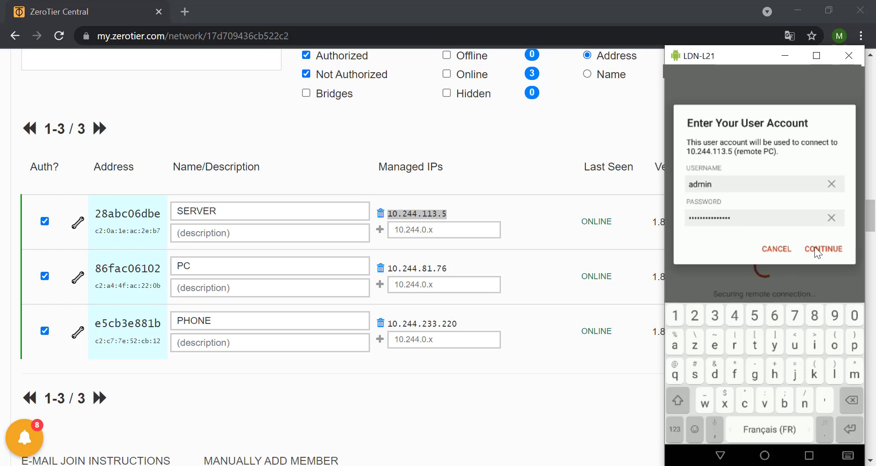
left_click(819, 249)
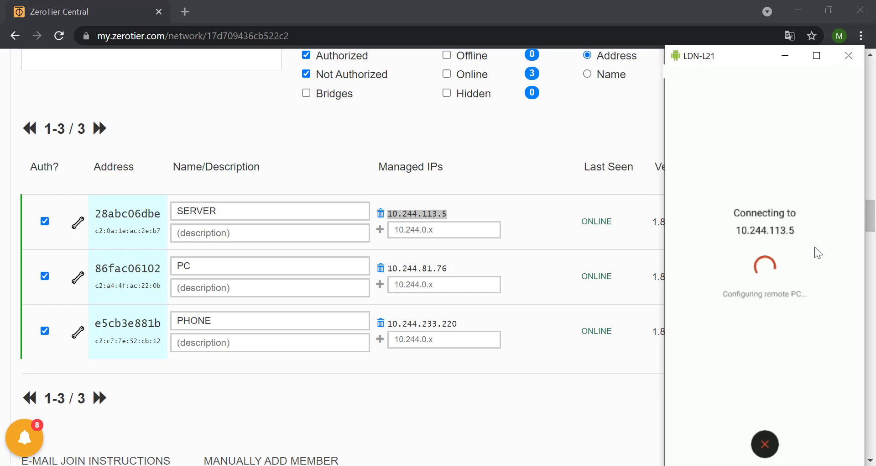